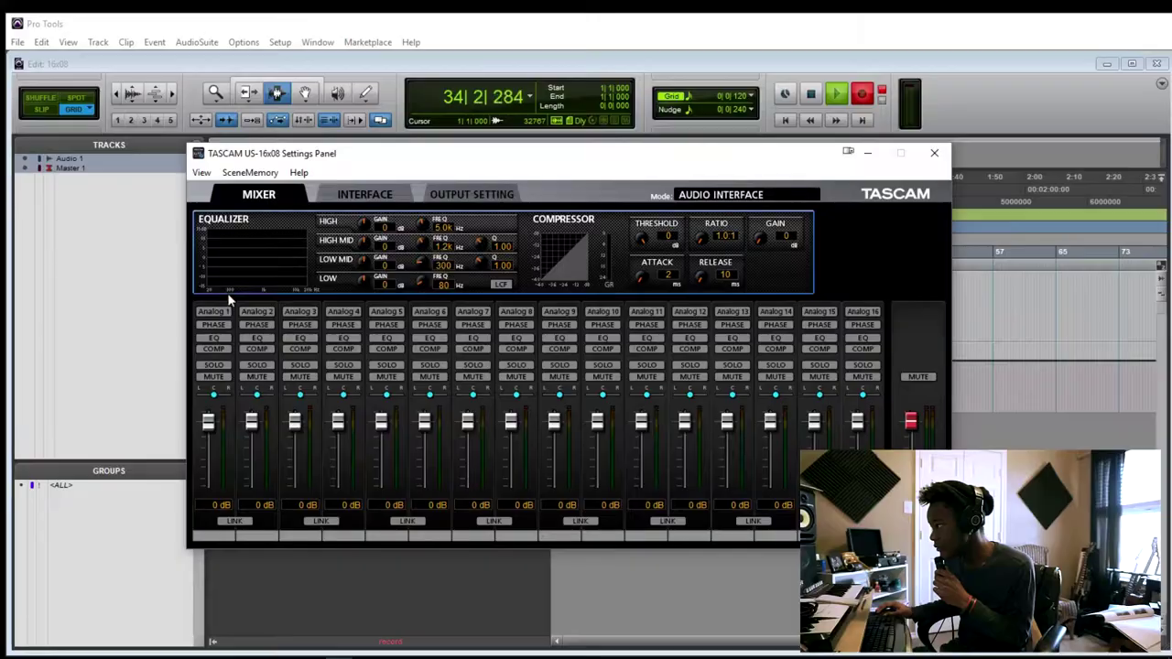
Step: Reposition the TASCAM mixer panel over the Pro Tools session, lowering it and then moving it back up
drag(366, 162, 354, 394)
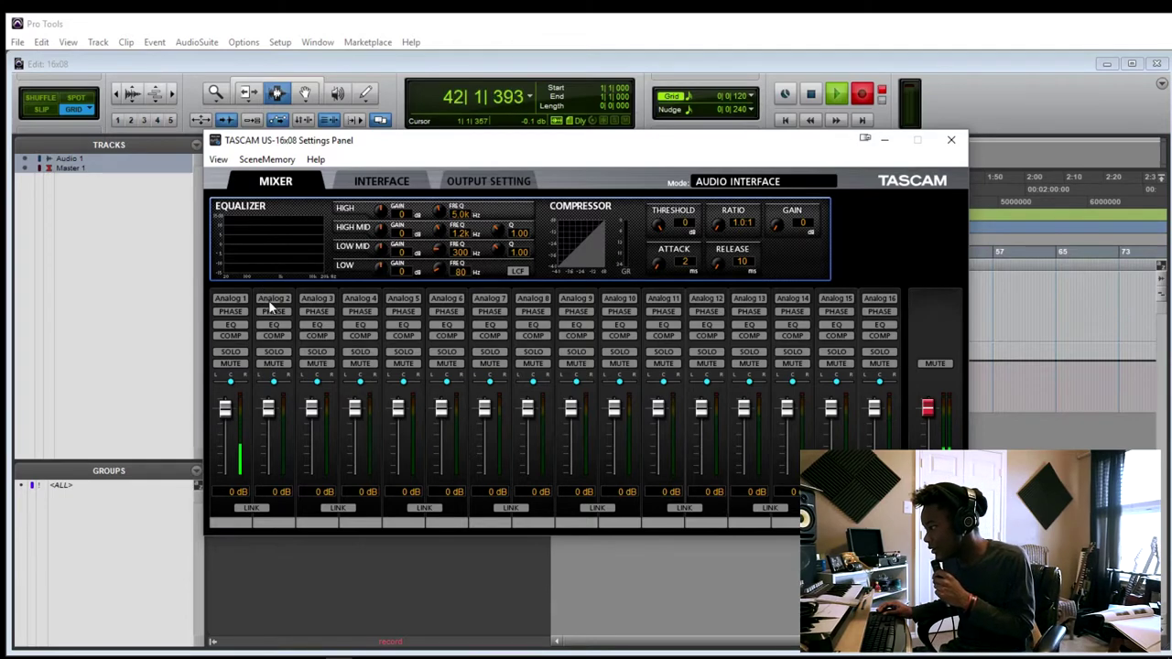
drag(501, 157, 551, 243)
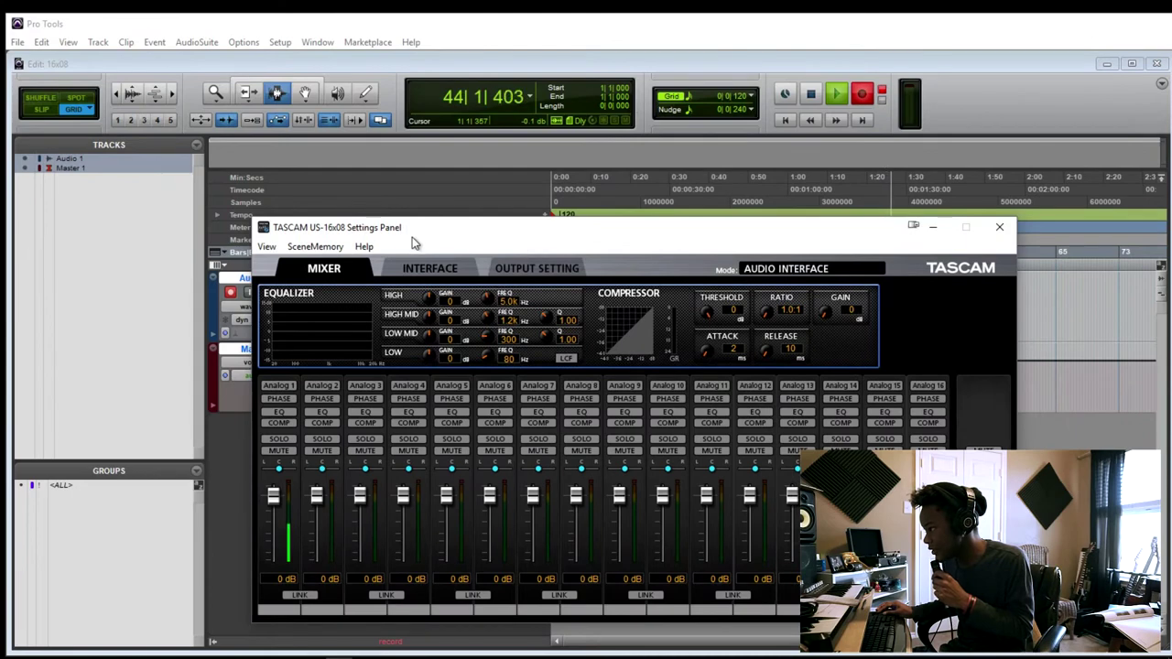
drag(412, 242, 427, 291)
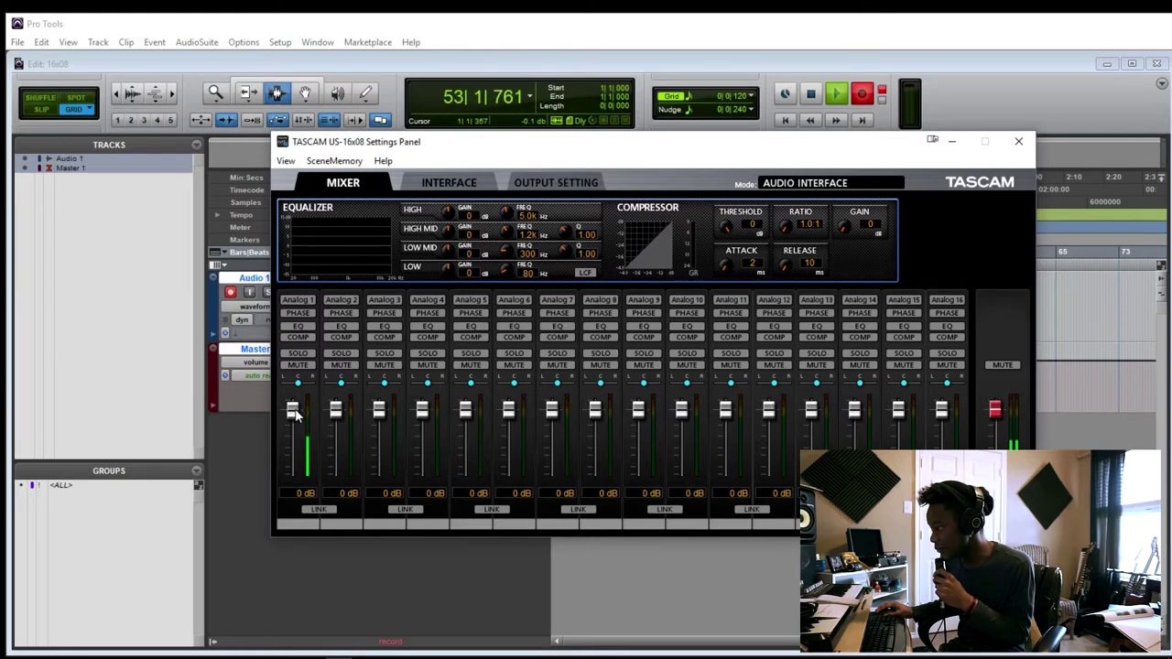
drag(293, 414, 295, 446)
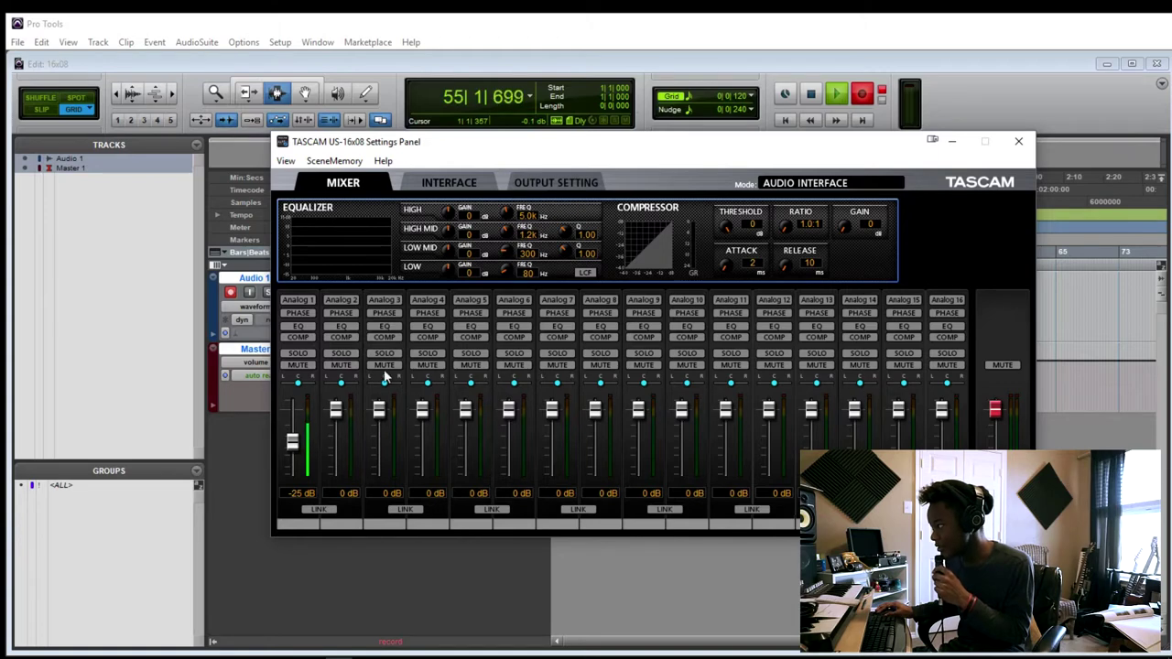
drag(463, 146, 371, 340)
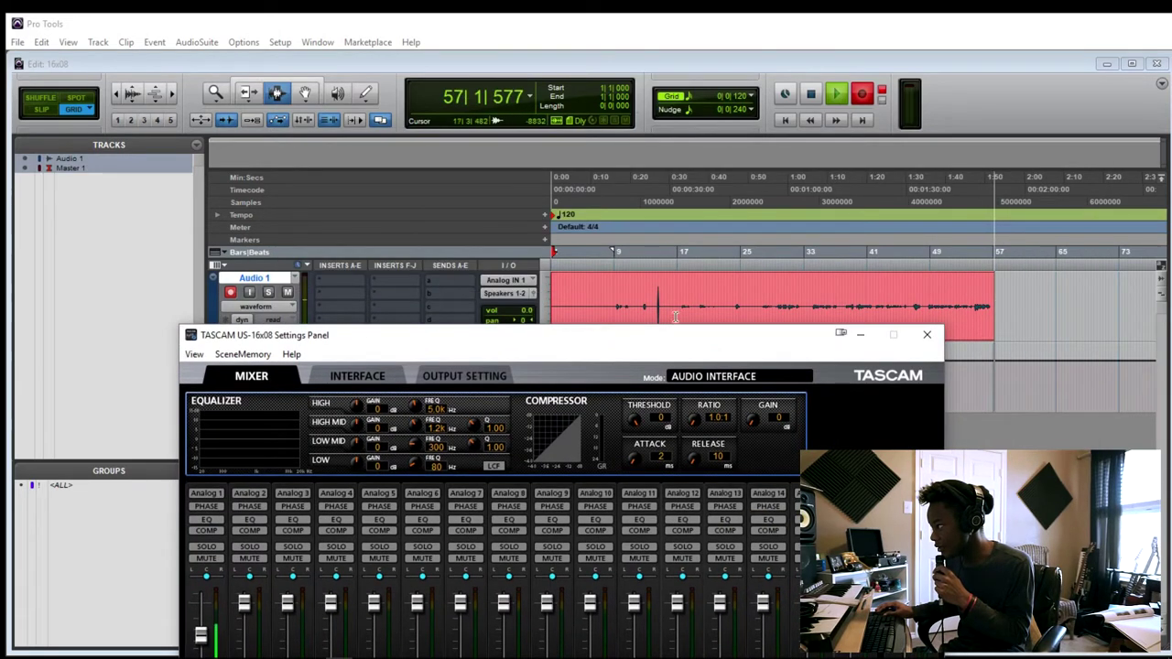
drag(620, 341, 733, 139)
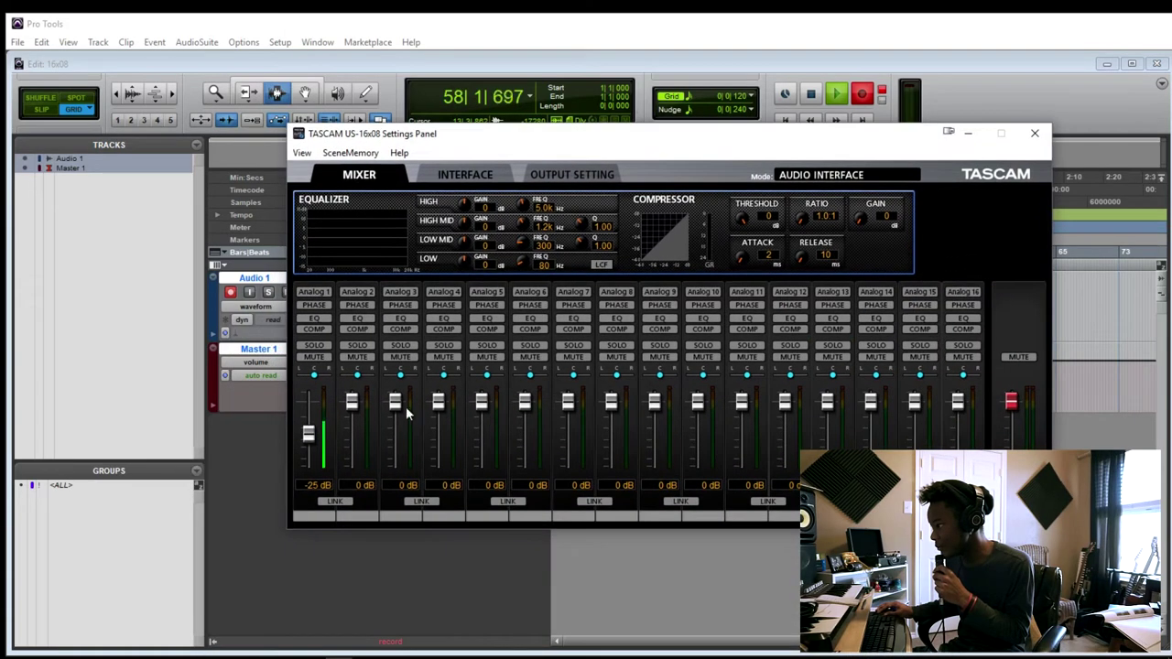
ctrl+click(312, 438)
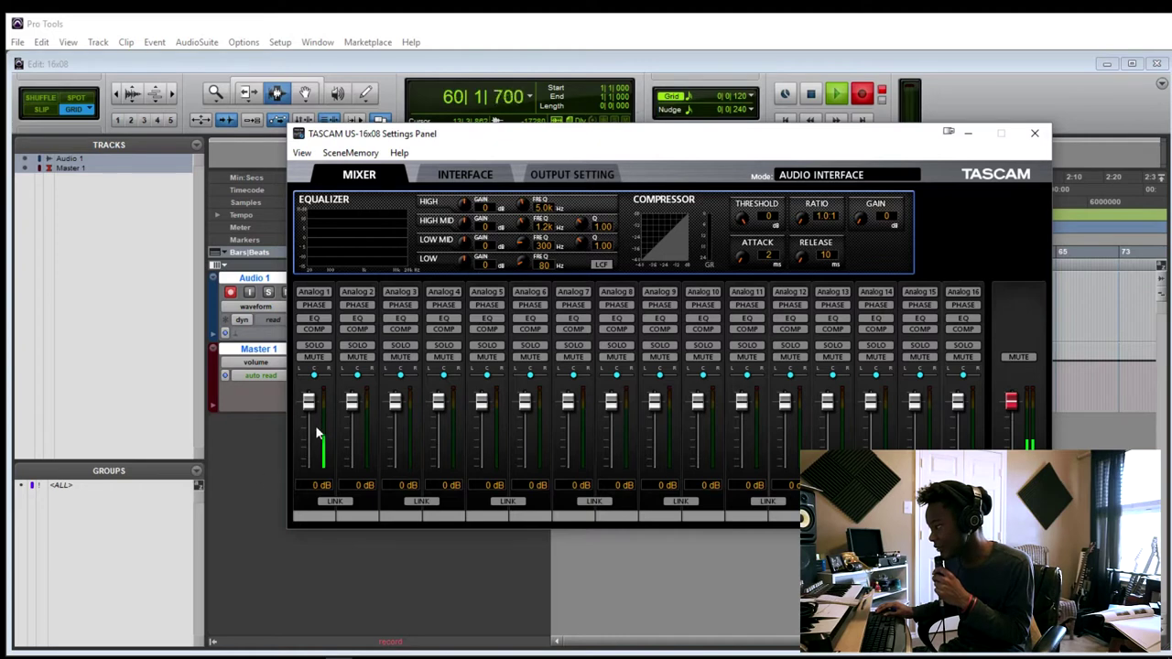
mouse_move(318, 433)
mouse_down()
mouse_move(311, 426)
mouse_move(309, 449)
mouse_up()
ctrl+click(308, 456)
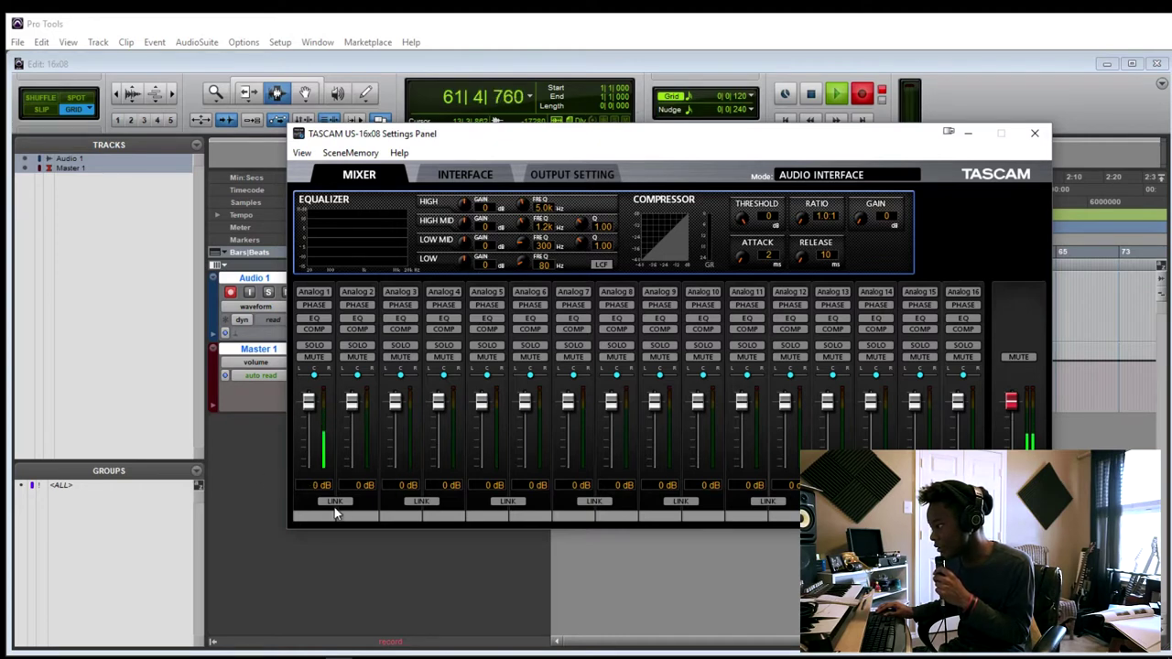
click(421, 501)
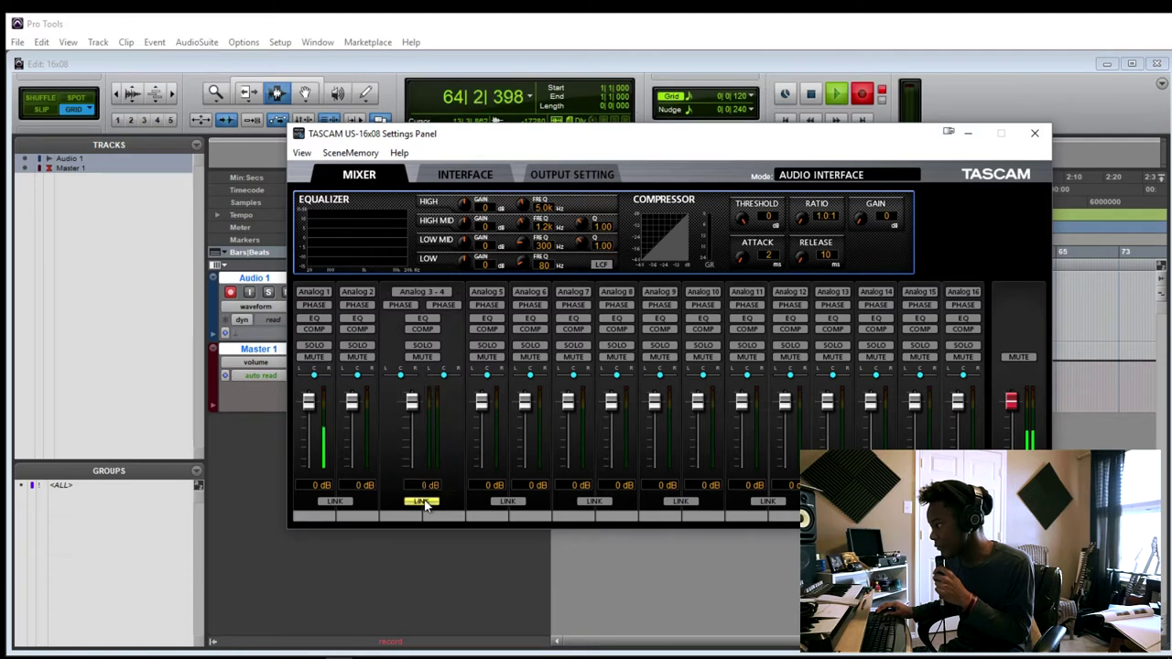
click(443, 305)
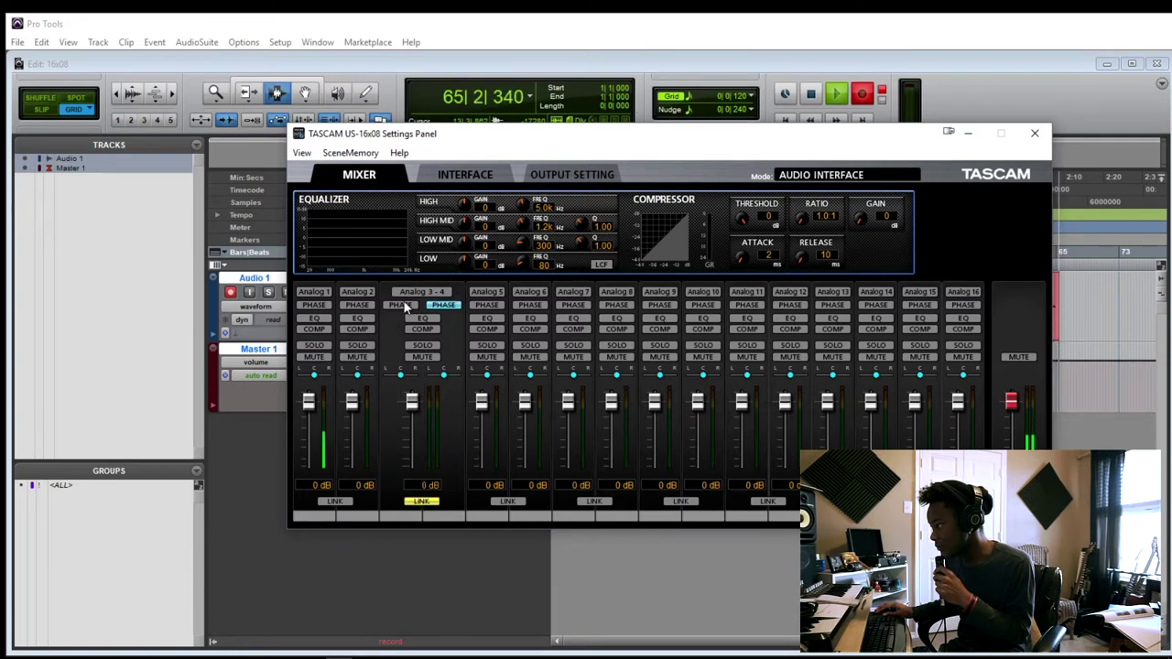
click(403, 305)
click(443, 305)
click(415, 310)
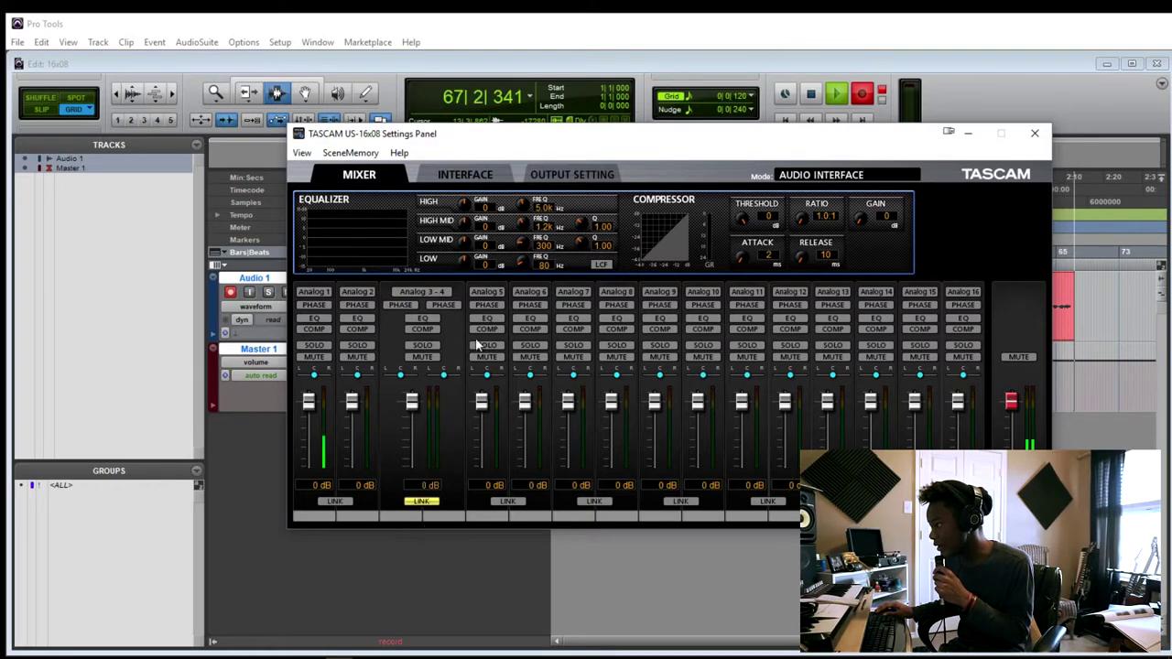
click(445, 128)
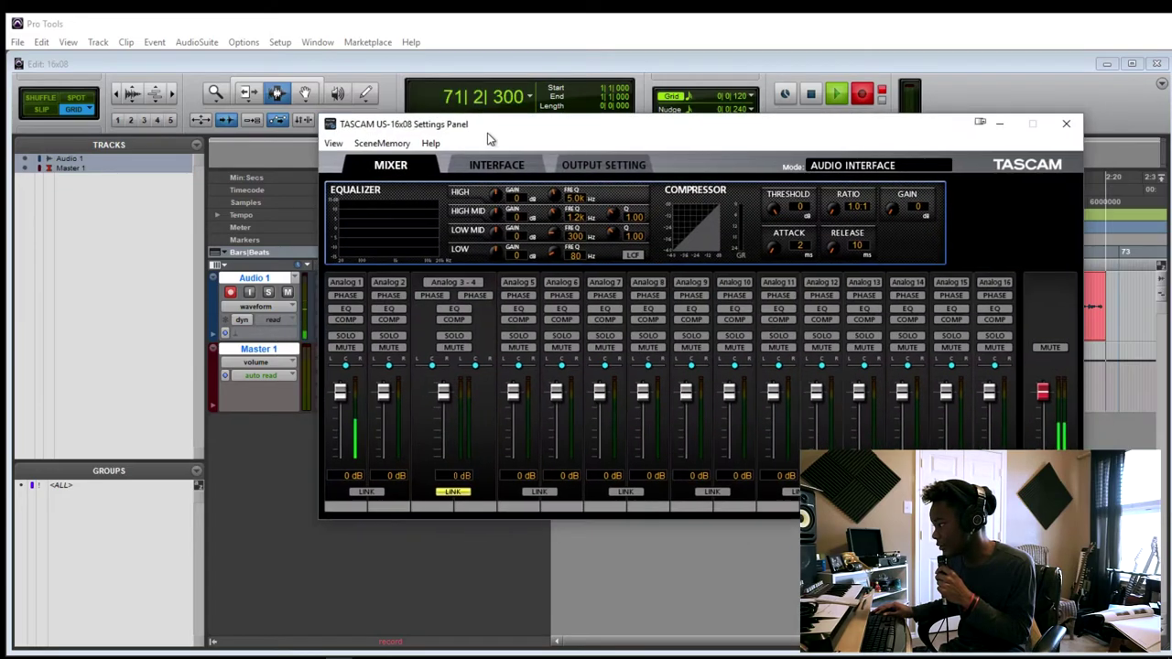
drag(487, 128, 462, 126)
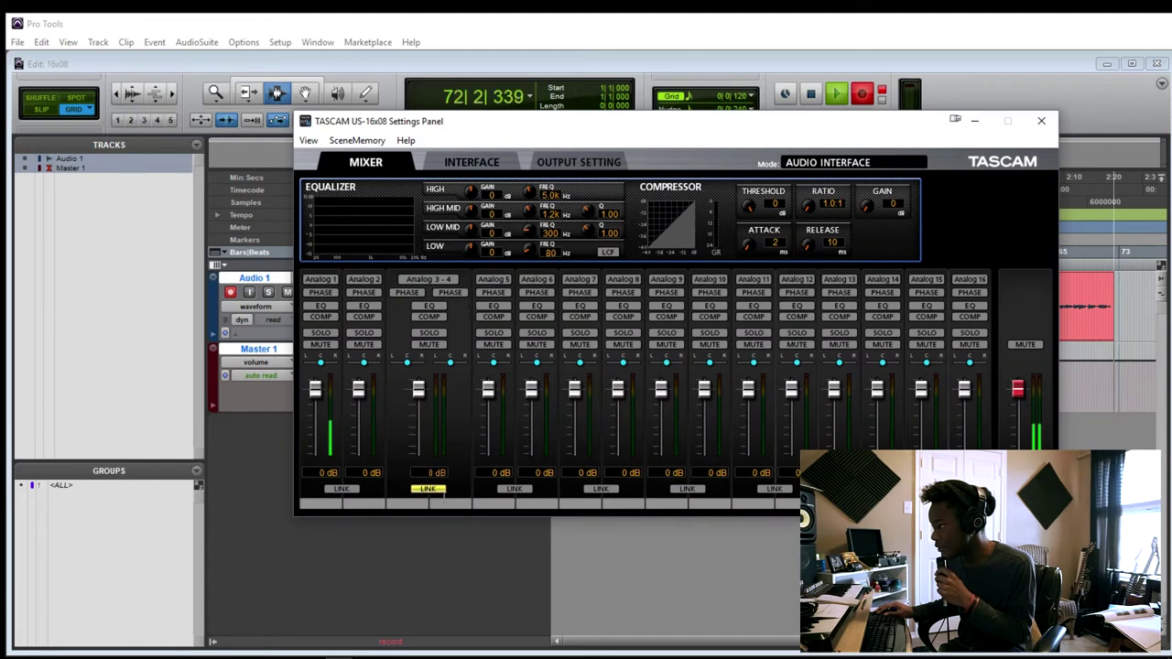
click(434, 489)
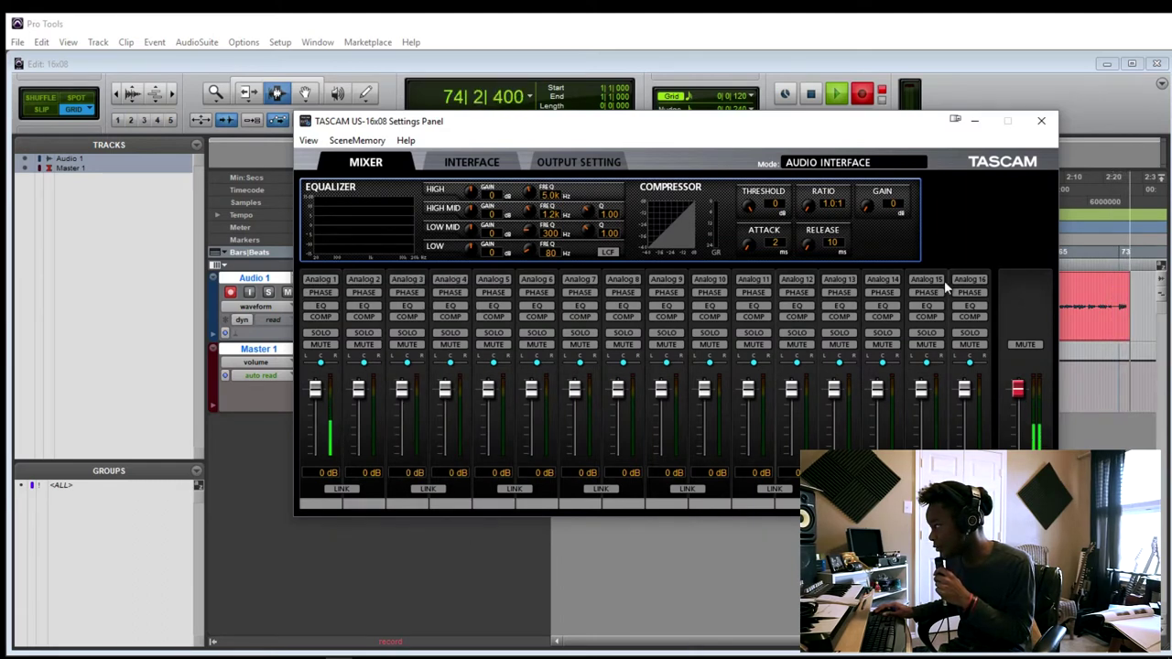
click(324, 281)
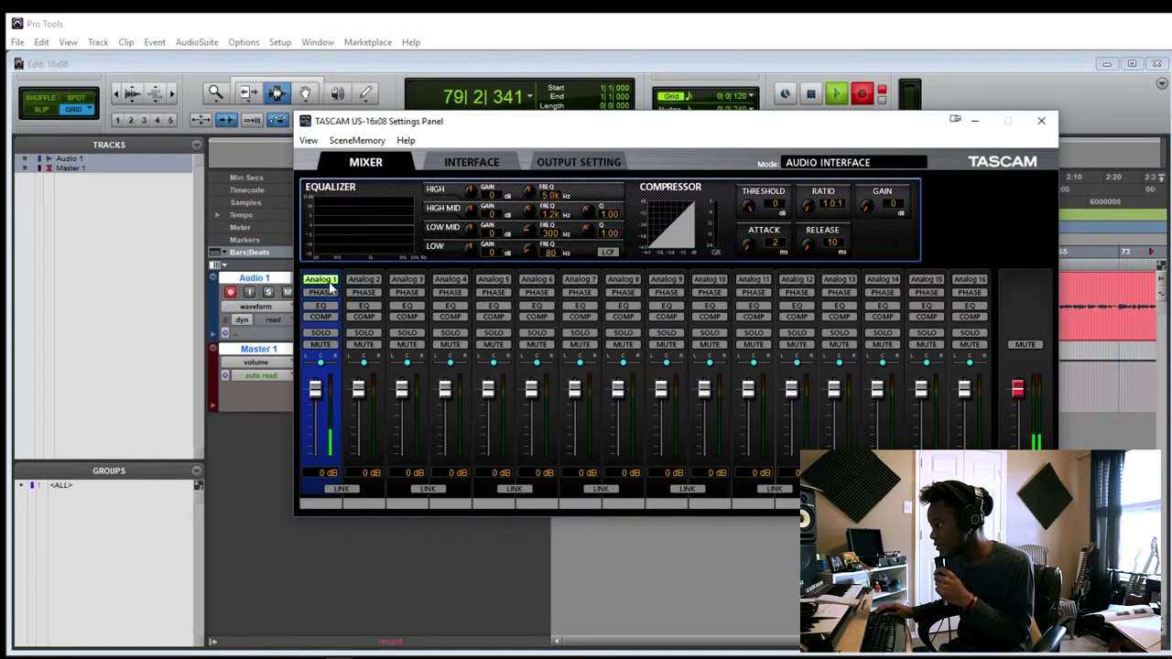
Step: Select Analog 2 and adjust its compressor: threshold to about -13 then -9, release to 660 ms
click(335, 391)
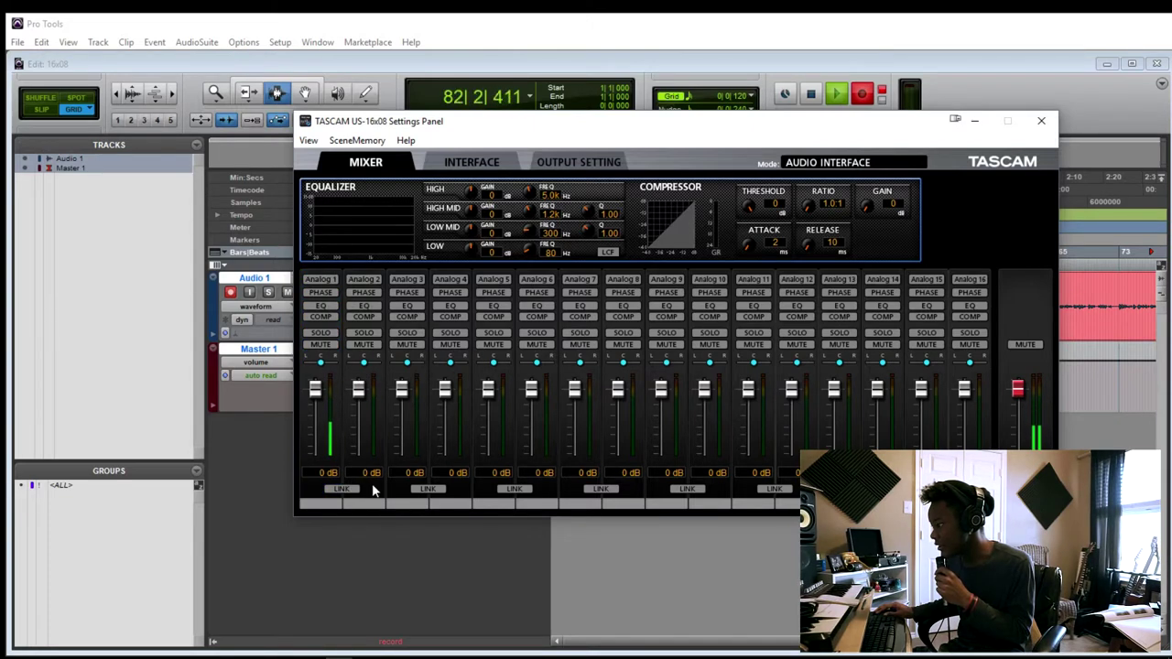
click(373, 289)
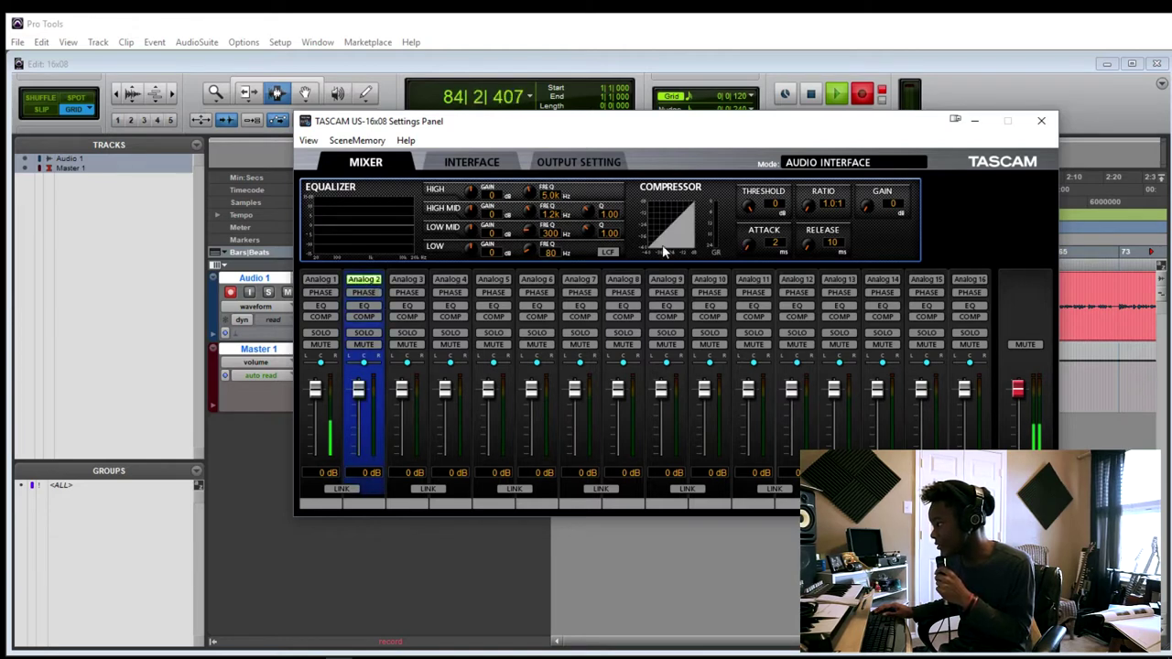
drag(749, 207, 813, 167)
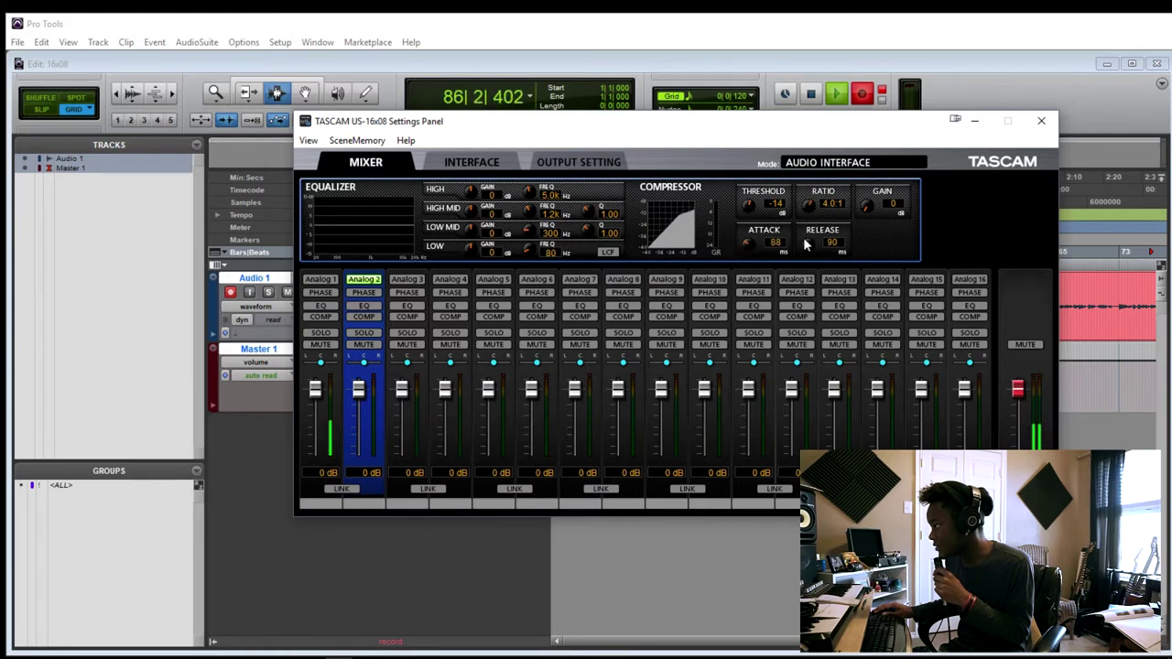
drag(806, 244, 796, 209)
click(319, 284)
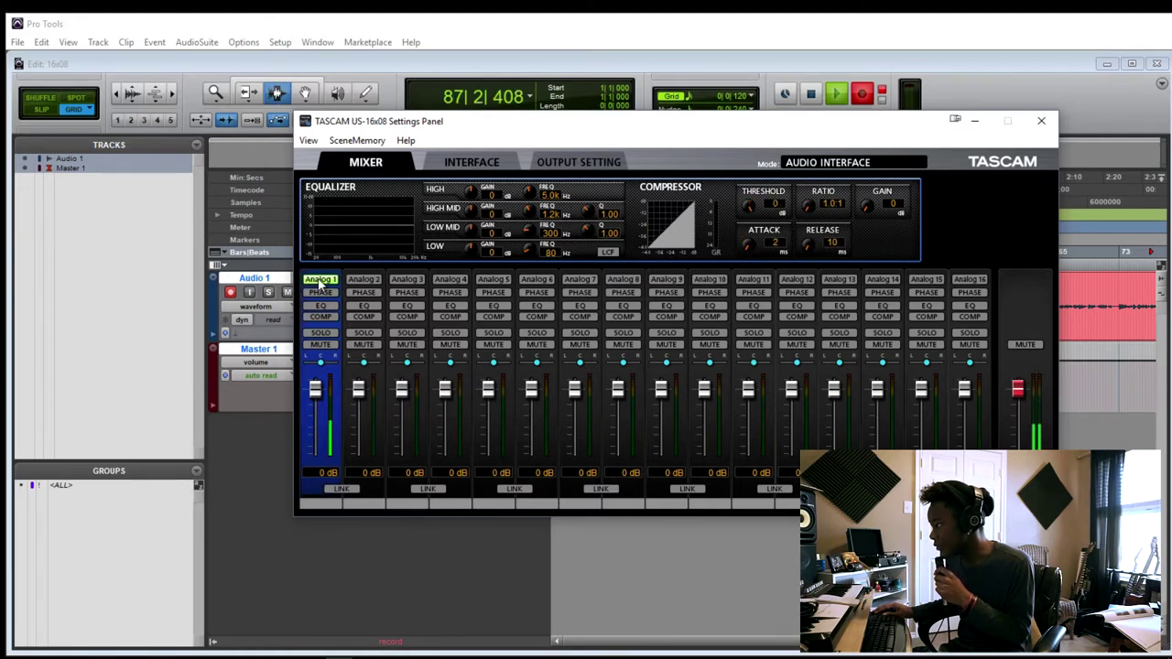
click(363, 279)
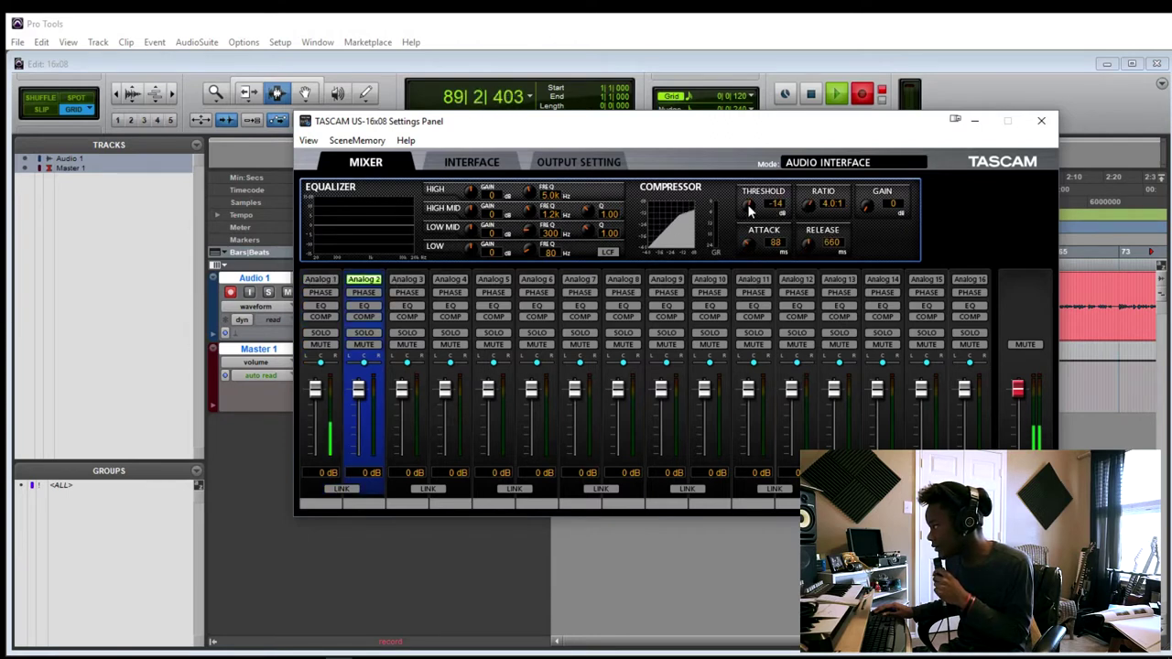
drag(744, 213, 759, 157)
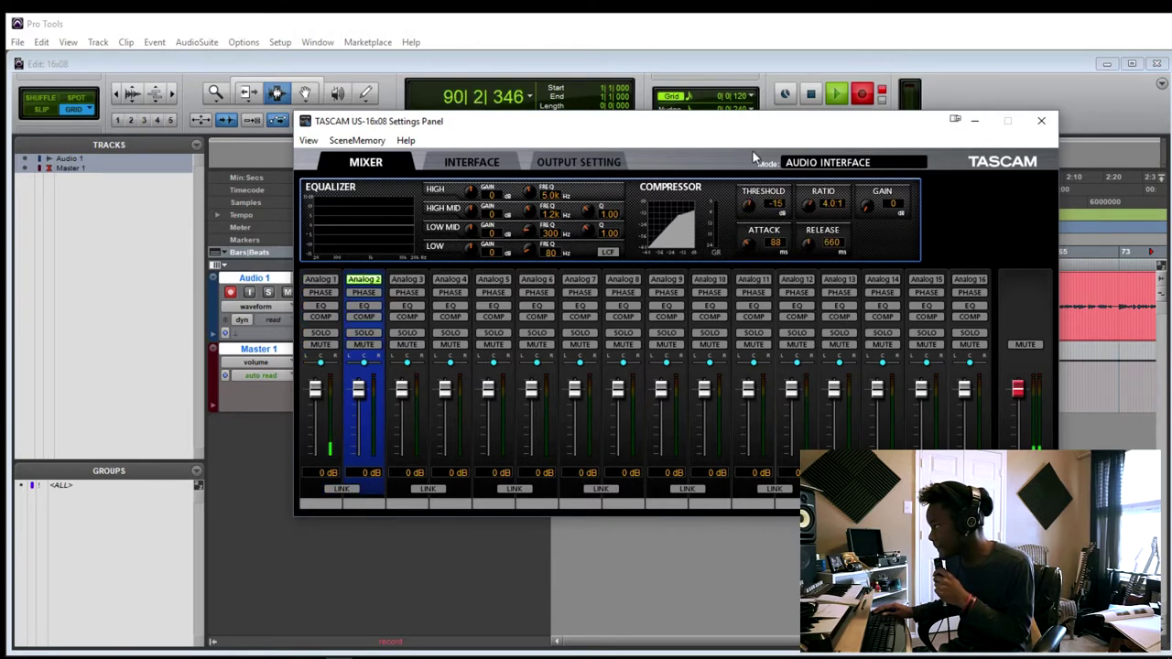
Step: Raise Analog 2's compressor threshold to 0 dB, return to Analog 1, and show the Interface page
click(322, 282)
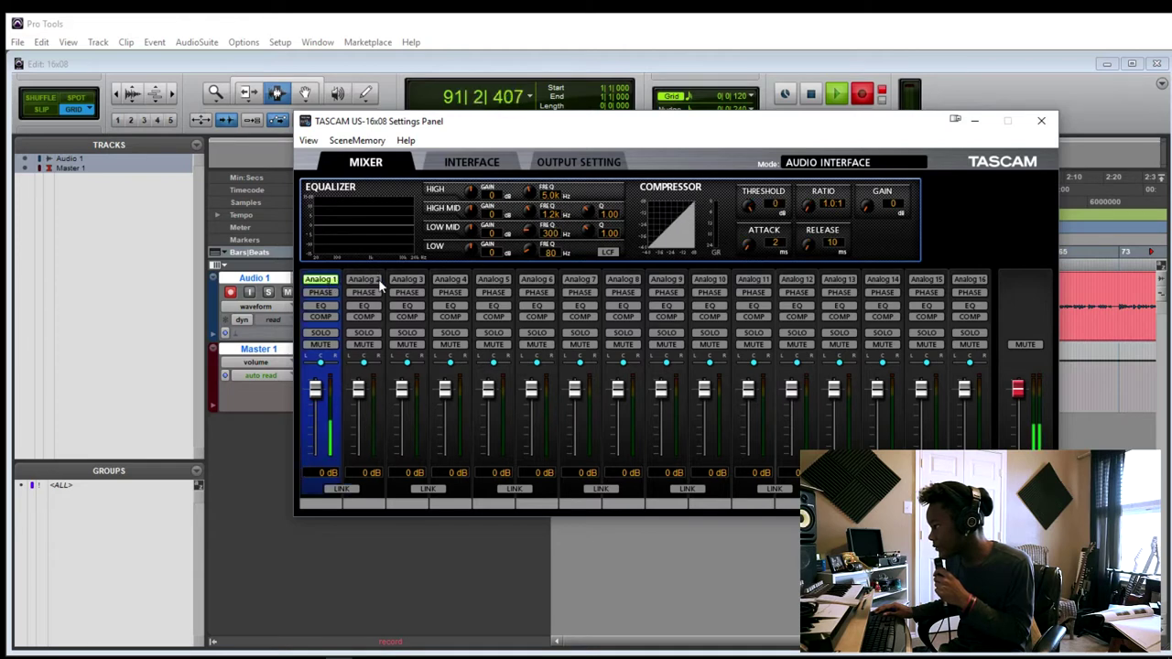
click(366, 281)
drag(763, 209, 810, 165)
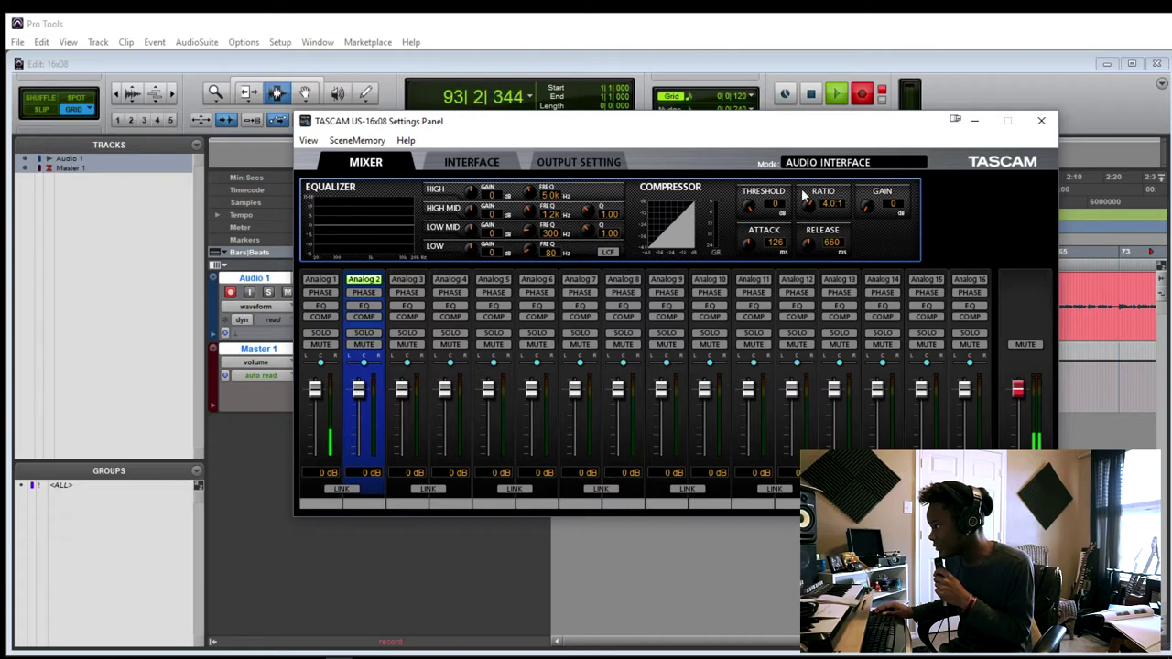
click(320, 279)
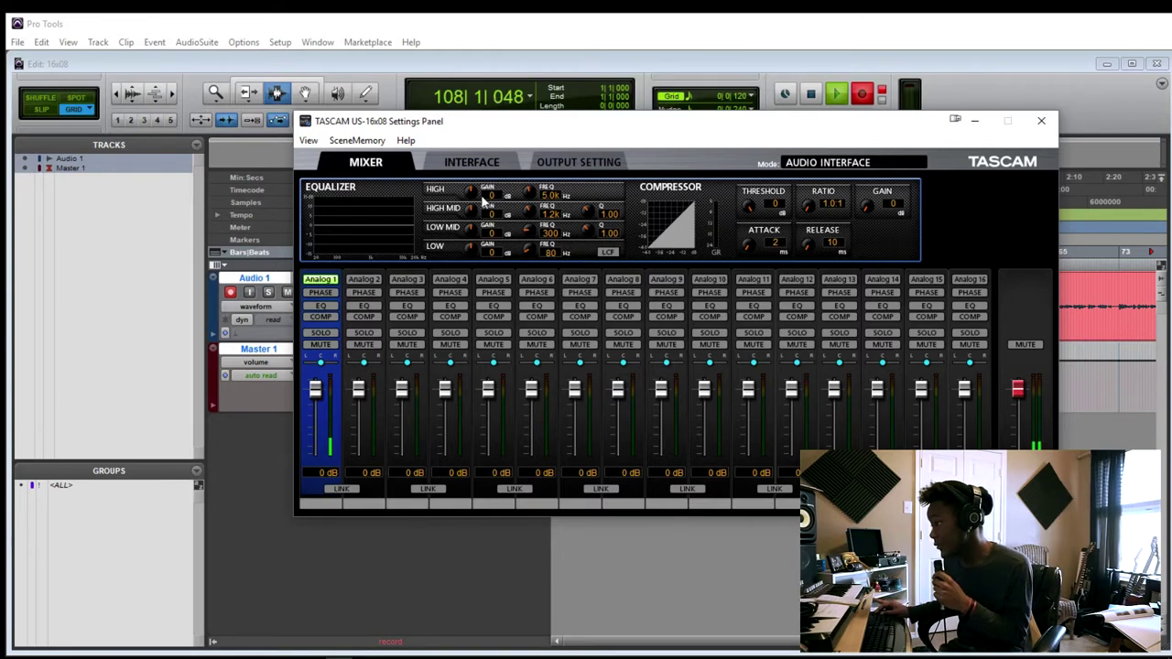
click(470, 162)
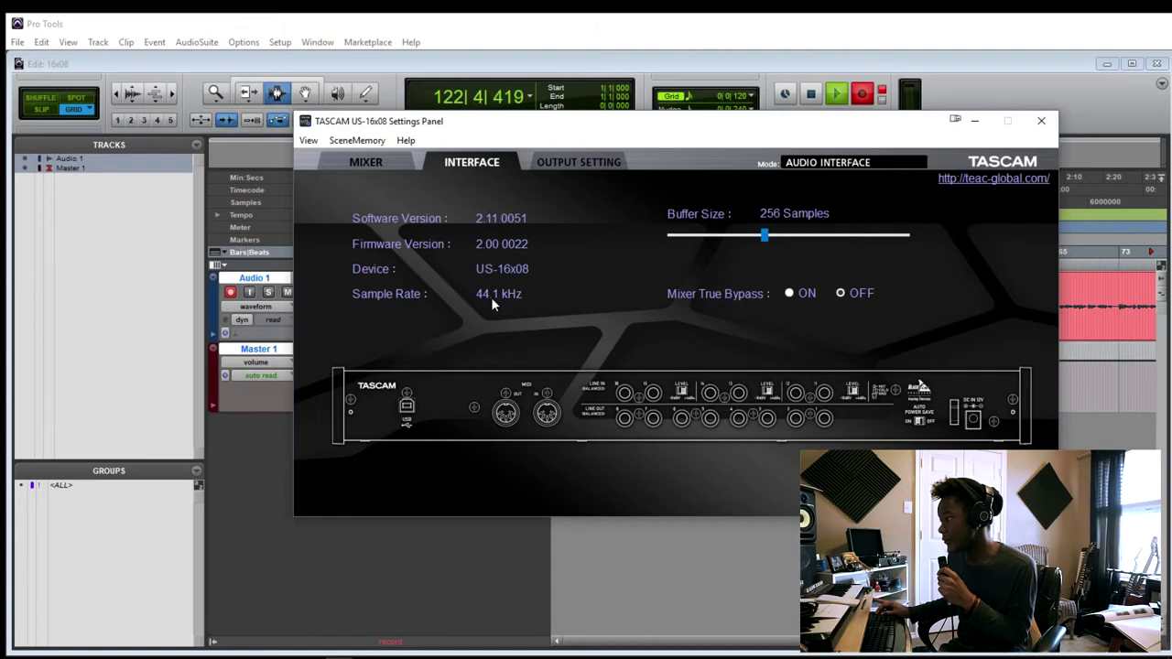
Step: Check Line Outs 1 and 2 on the Output Setting page stay MASTER L/R, then reposition the window
click(581, 161)
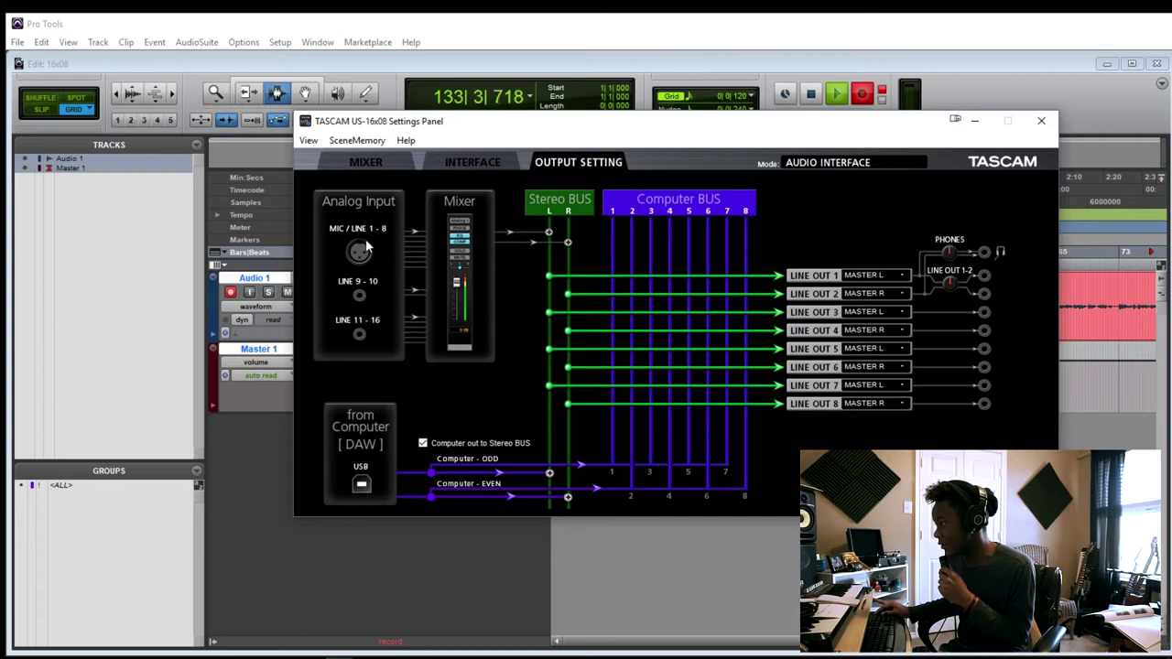
click(372, 161)
click(578, 165)
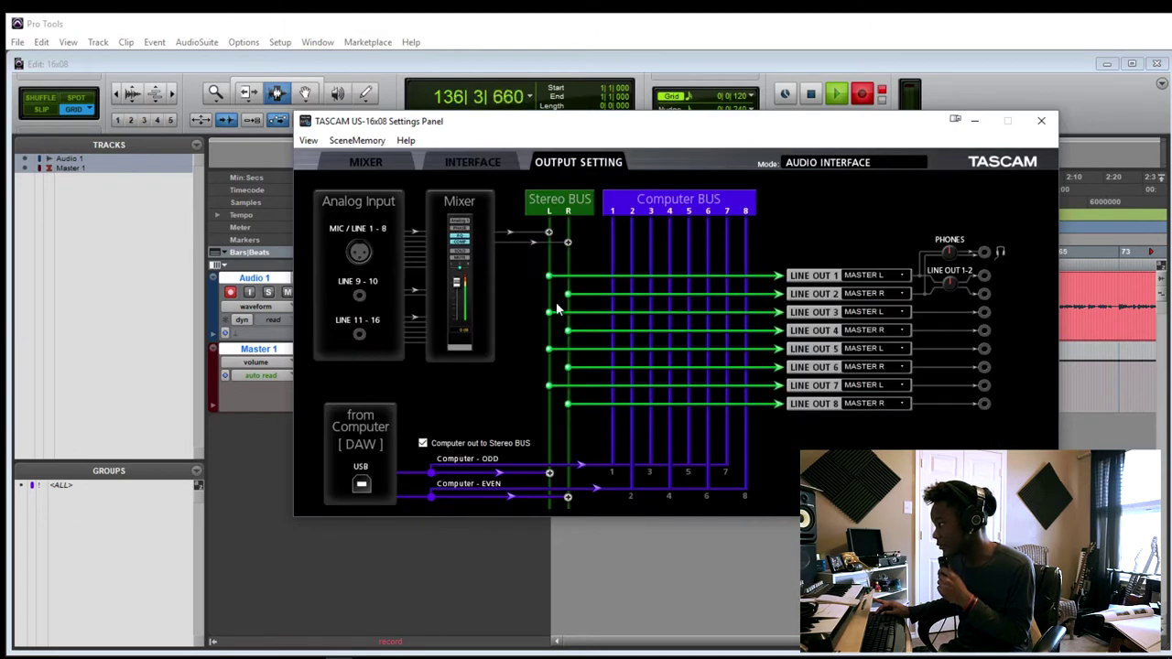
click(879, 276)
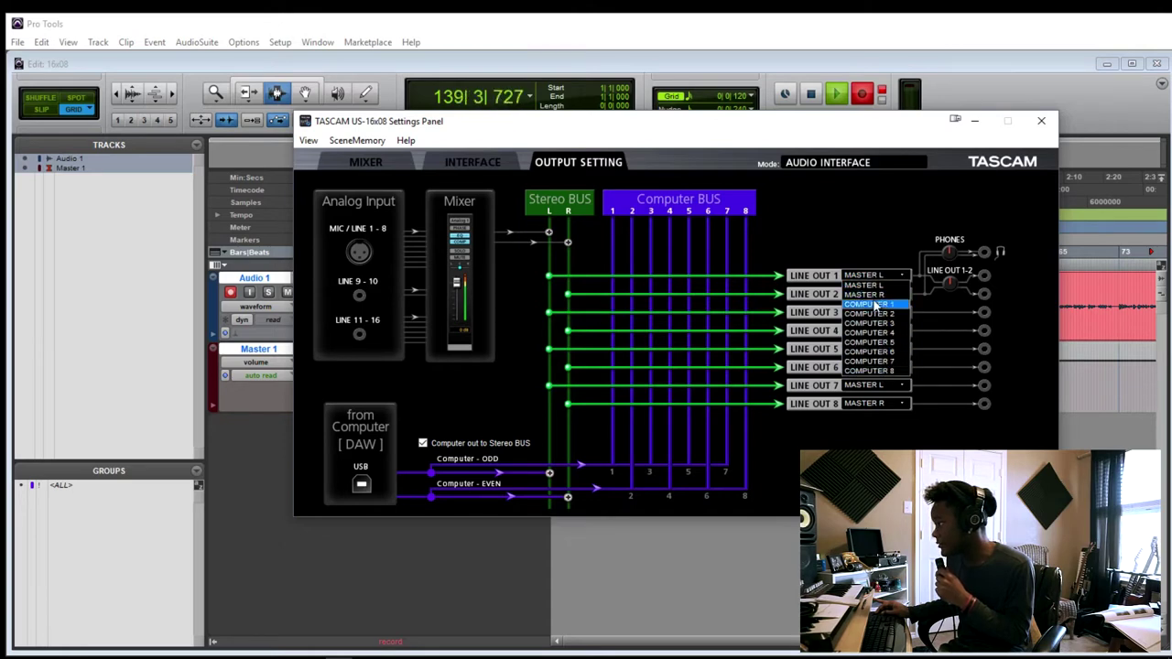
click(845, 223)
click(863, 293)
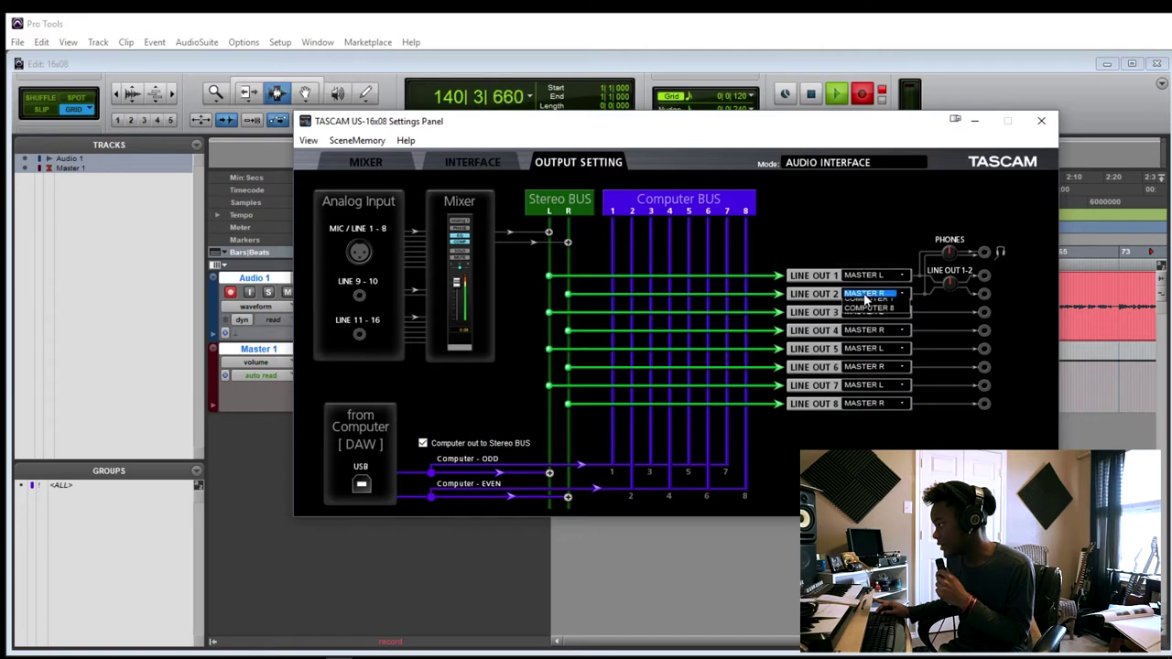
click(865, 235)
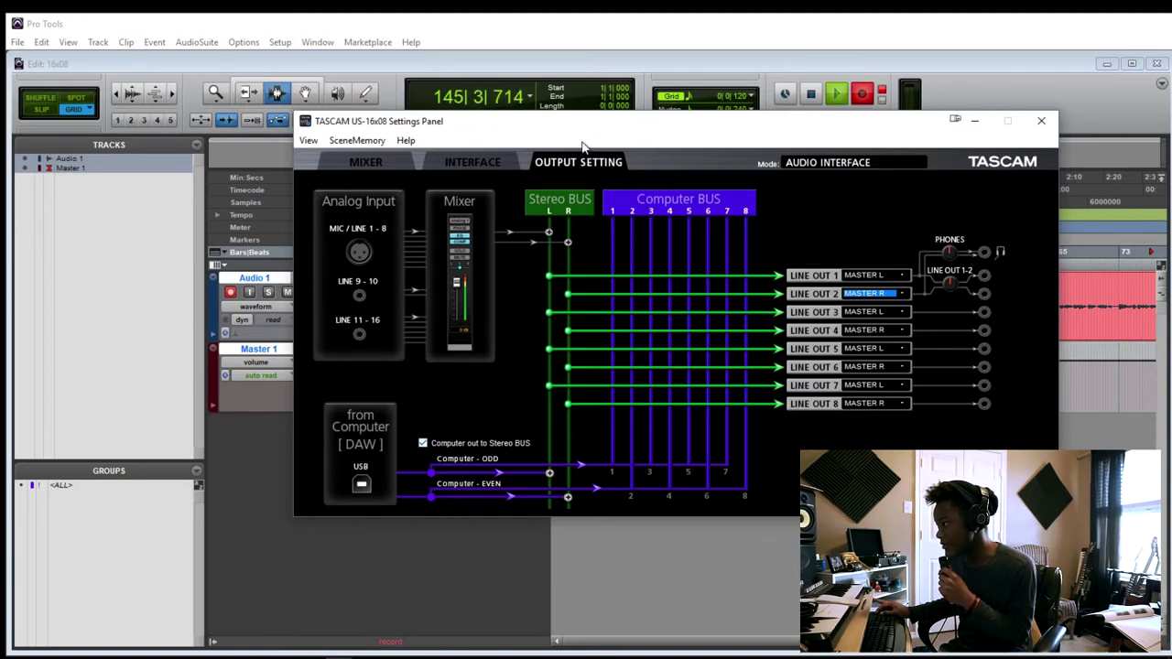
drag(727, 130, 665, 82)
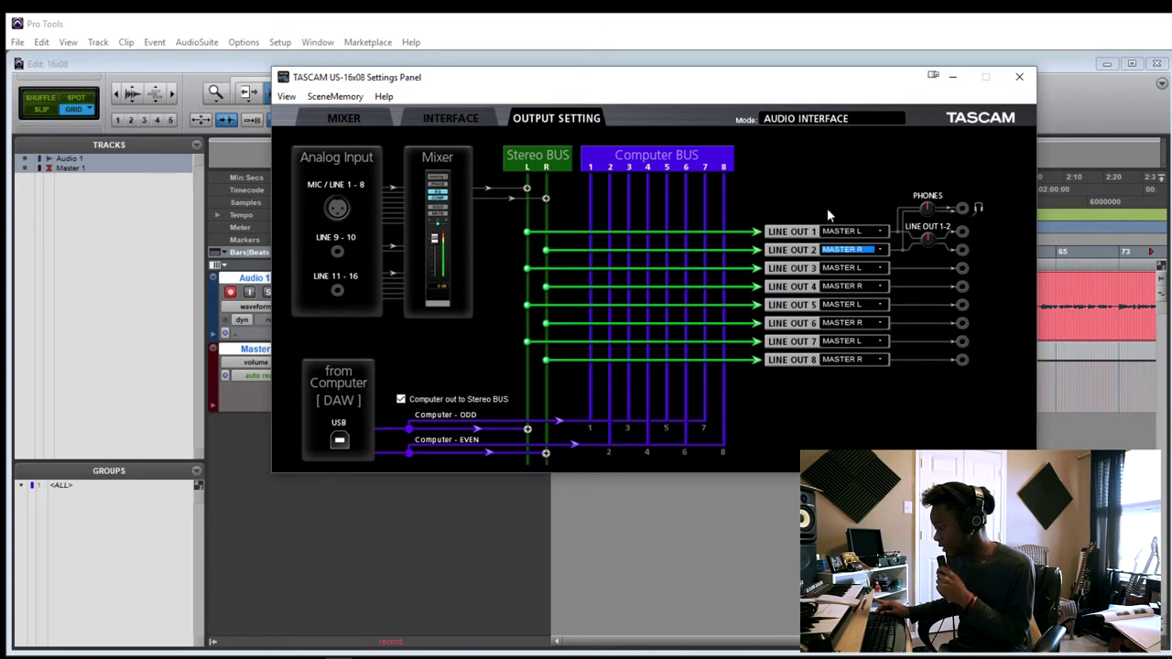
Step: Return the settings panel to its MIXER page
click(344, 120)
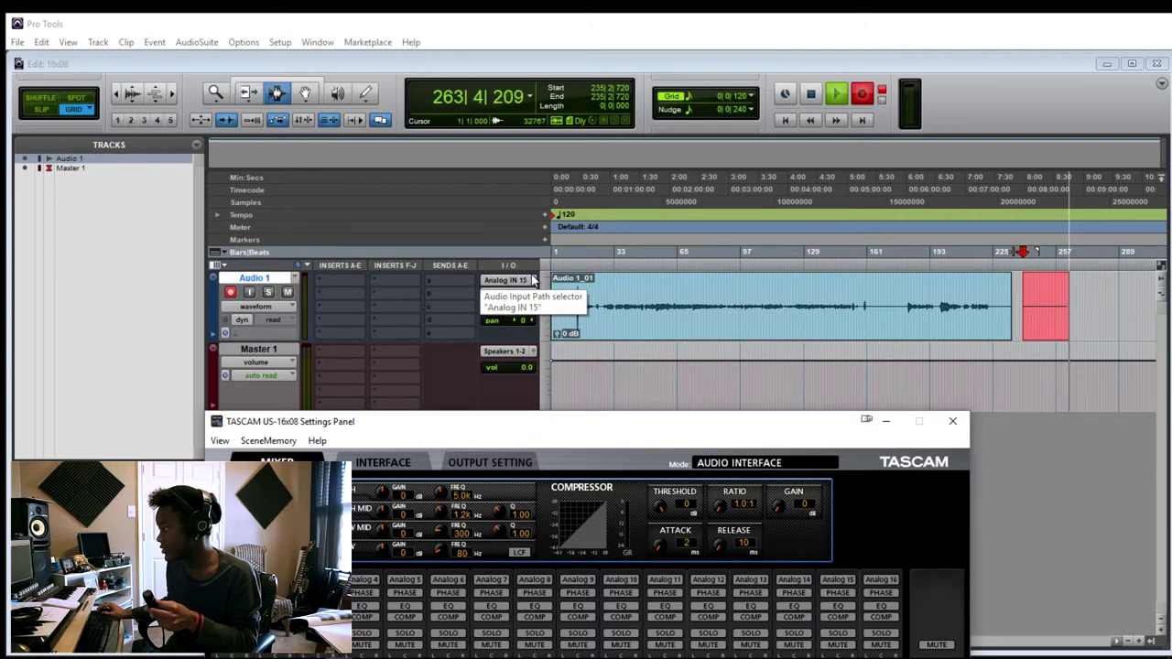
Step: Raise the panel to show the full mixer, dip Analog 15's fader to -33 dB, then reset it to 0 dB
drag(490, 422, 499, 143)
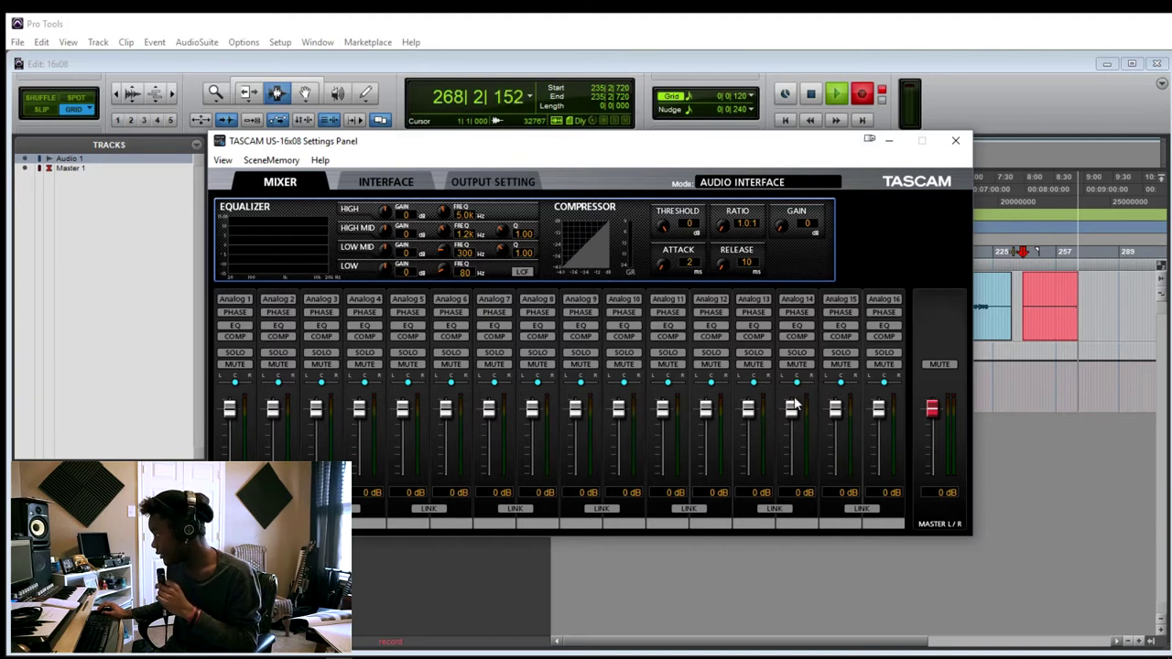
mouse_move(836, 408)
mouse_down()
mouse_move(836, 440)
mouse_move(835, 399)
mouse_up()
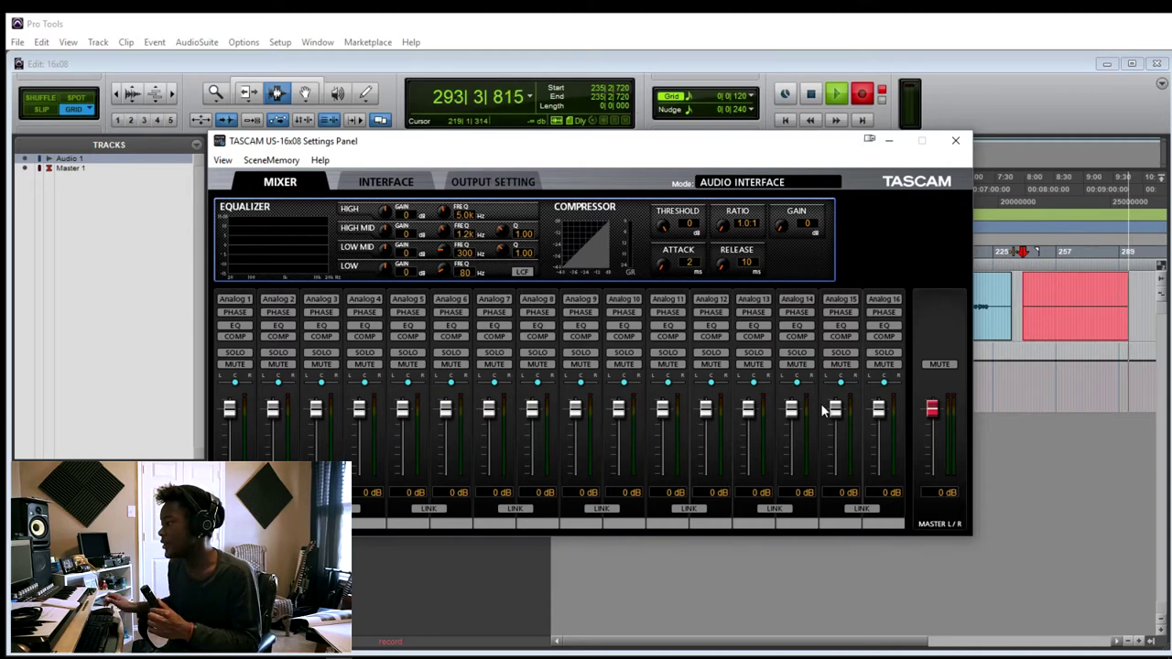
drag(834, 409, 827, 444)
ctrl+click(827, 405)
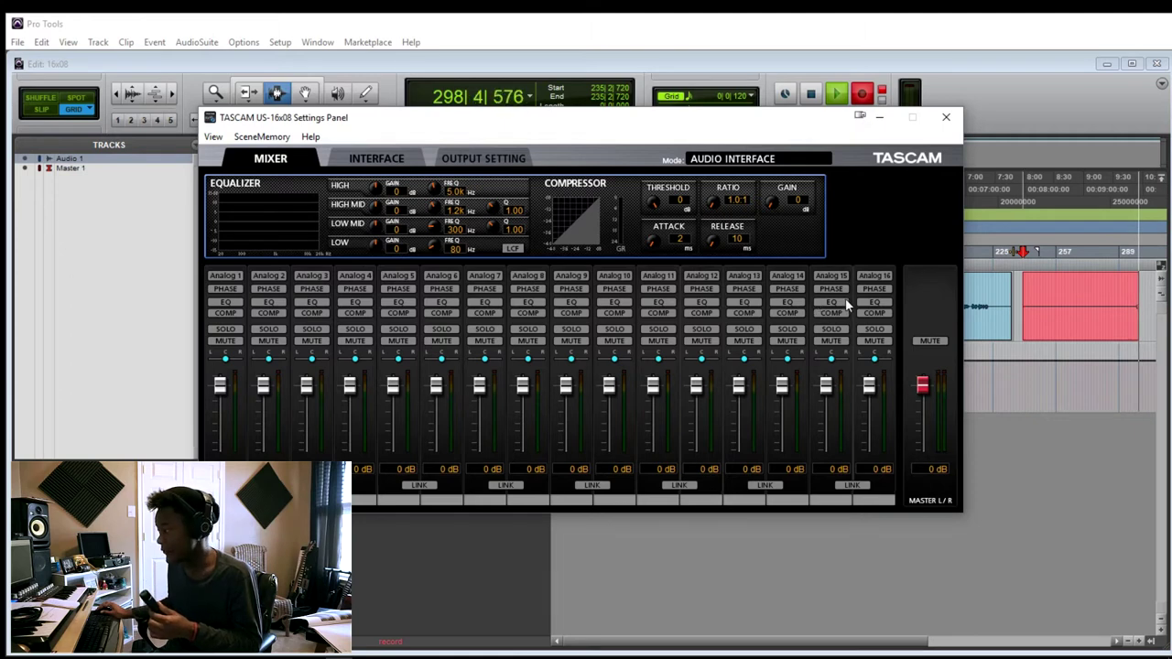
Step: Turn on Analog 15's compressor (threshold -19, ratio 4.0:1, gain 20), then bring Pro Tools forward
click(751, 315)
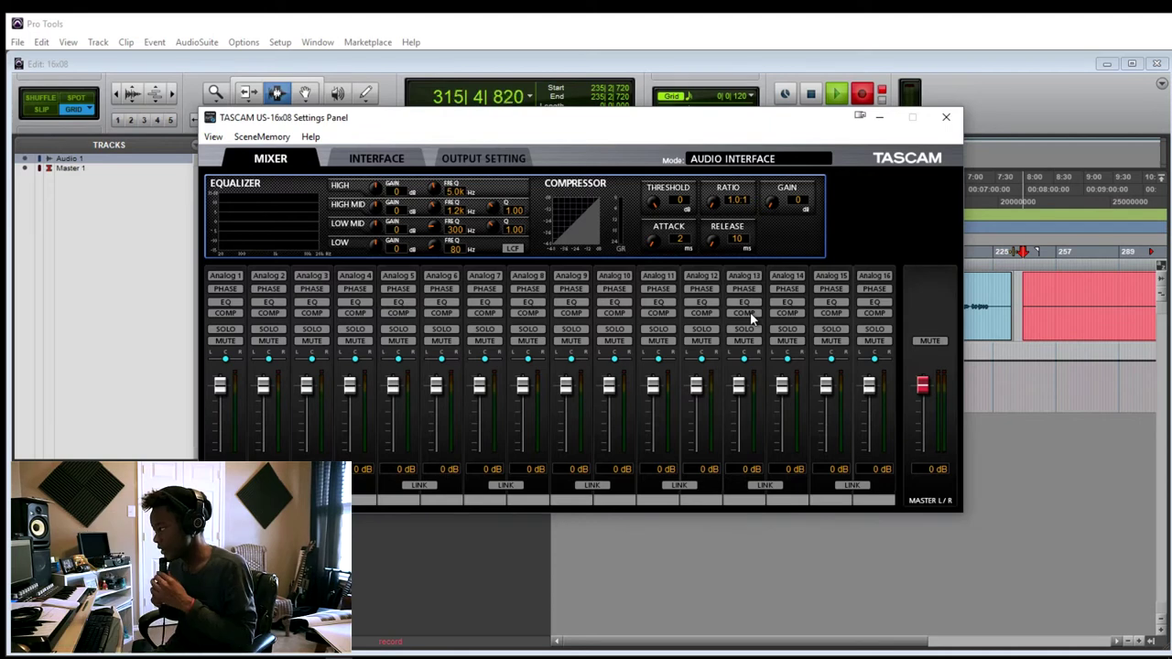
click(833, 276)
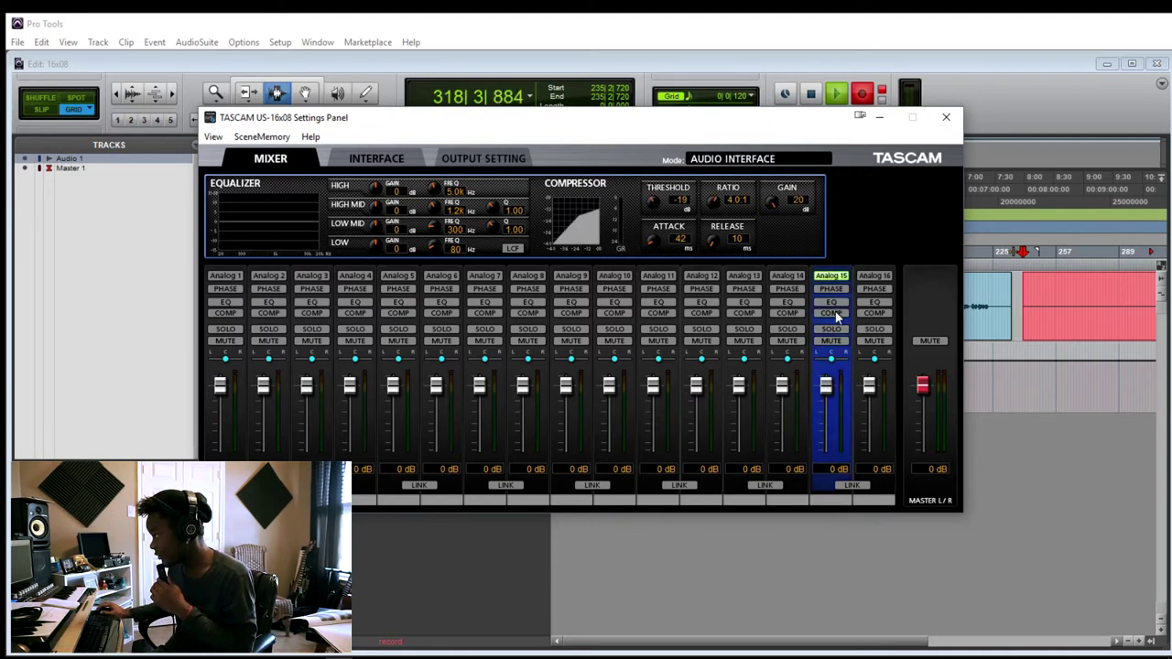
click(832, 313)
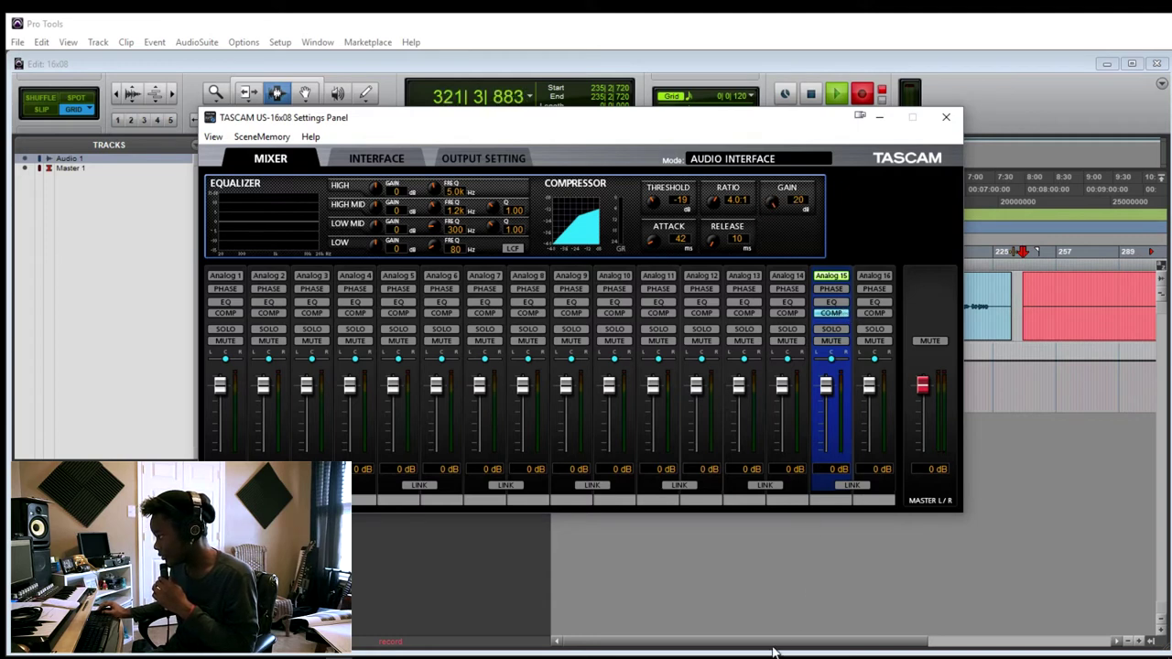
click(832, 638)
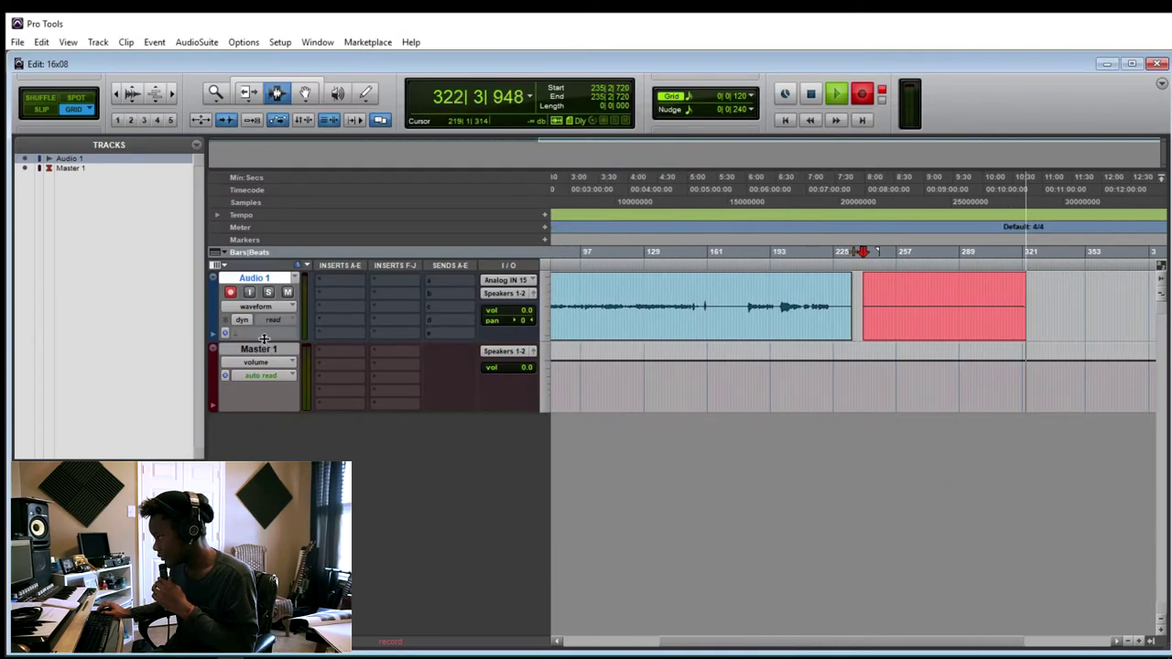
Step: Make the Audio 1 track taller and bring the TASCAM panel back in front
drag(264, 339, 264, 442)
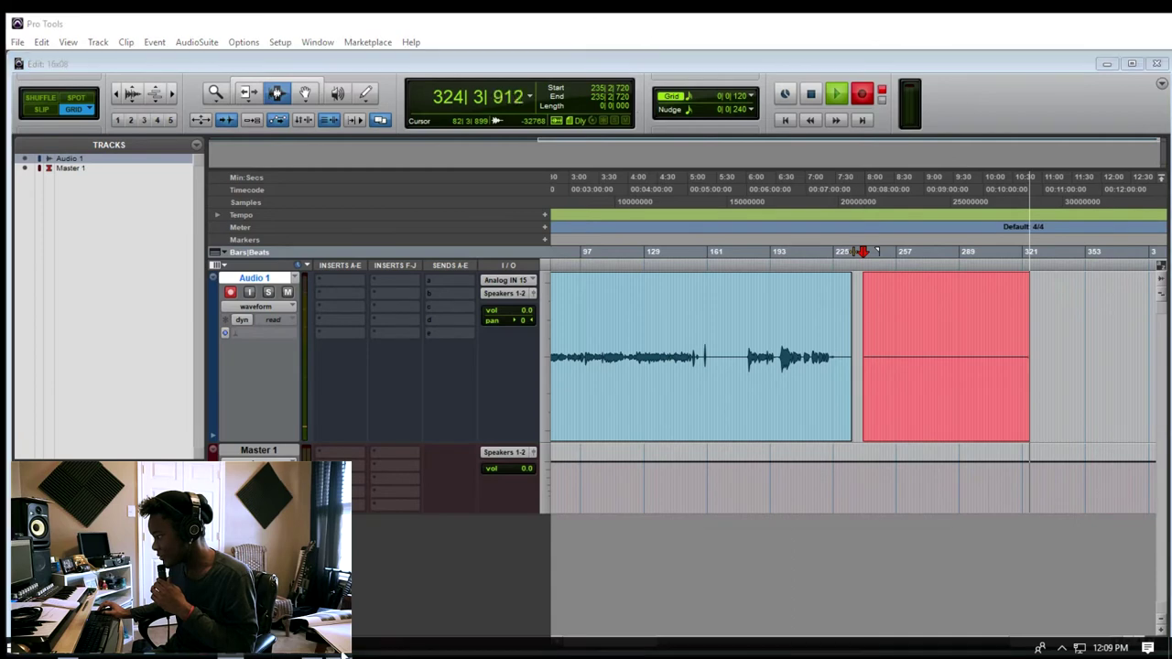
click(870, 641)
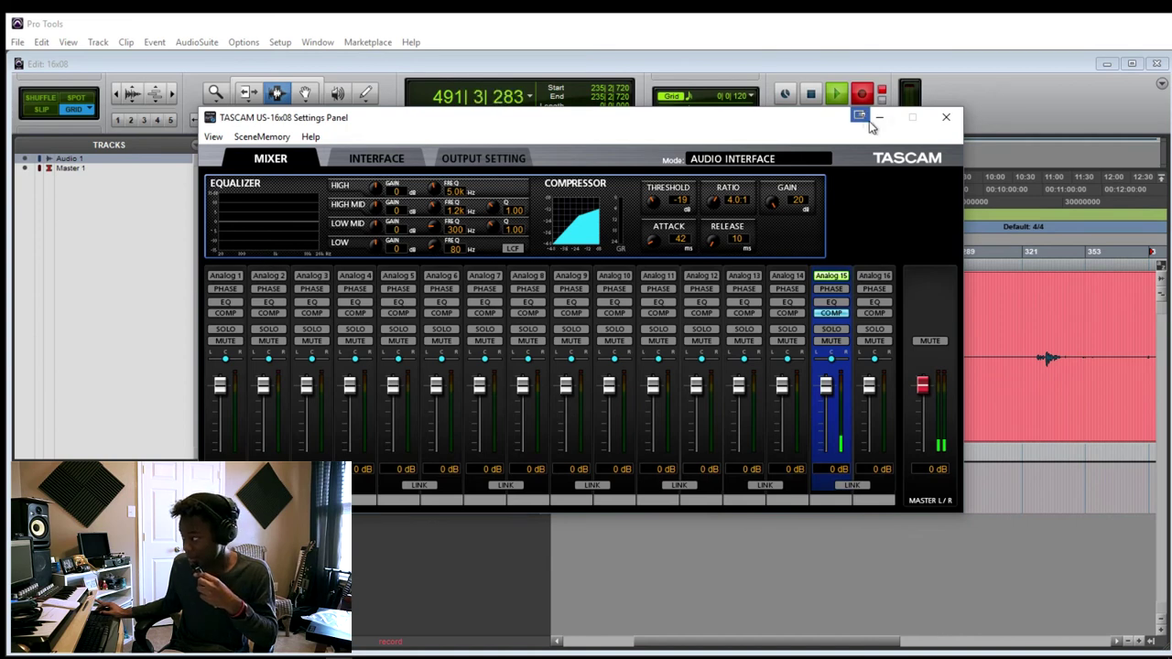
Step: Nudge the TASCAM mixer panel slightly up and to the right
drag(708, 130, 726, 116)
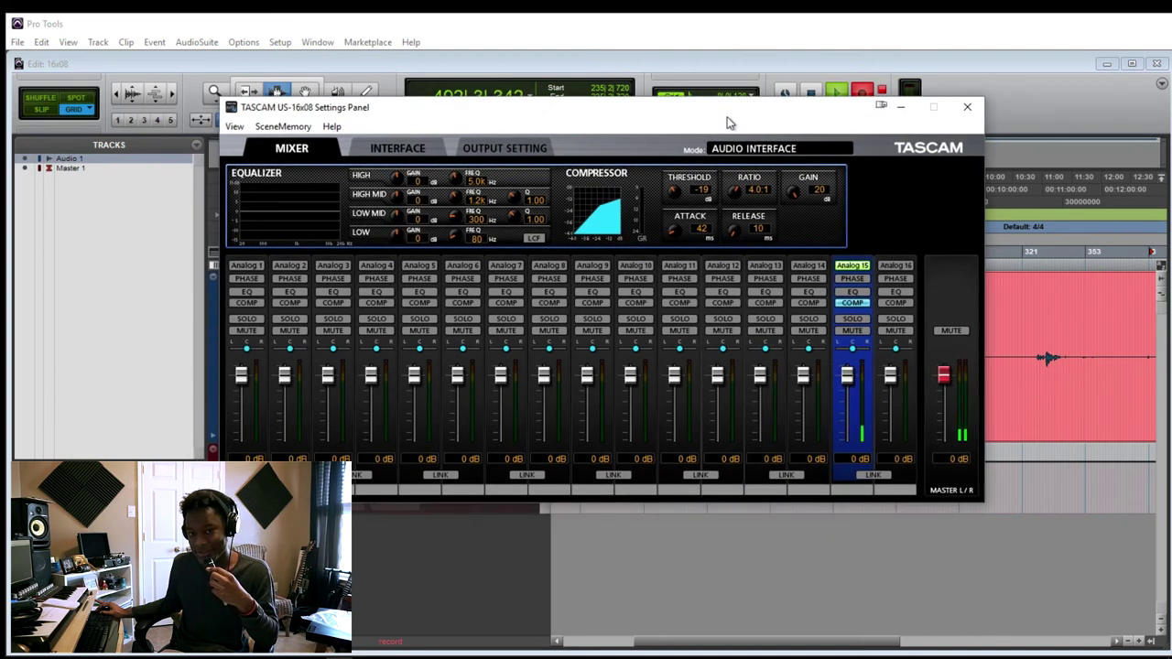